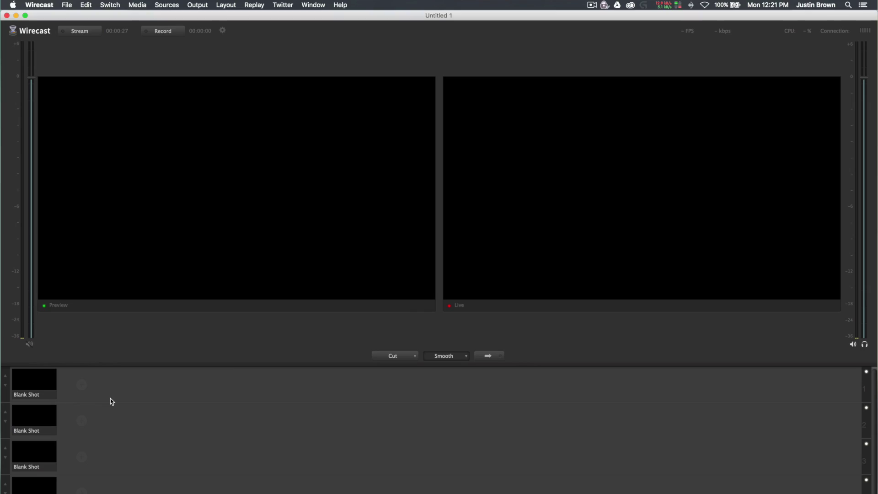
Add the FaceTime HD Camera as a shot on the first layer and send it to preview and live
click(75, 378)
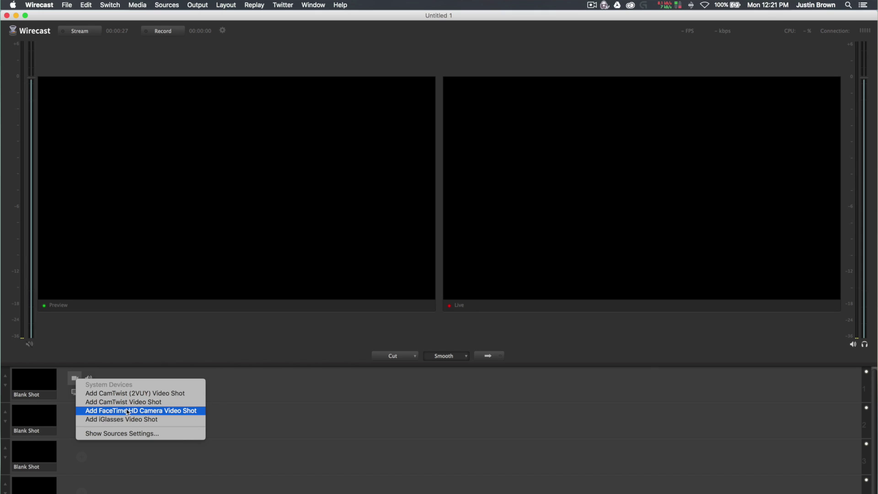
click(128, 411)
click(87, 386)
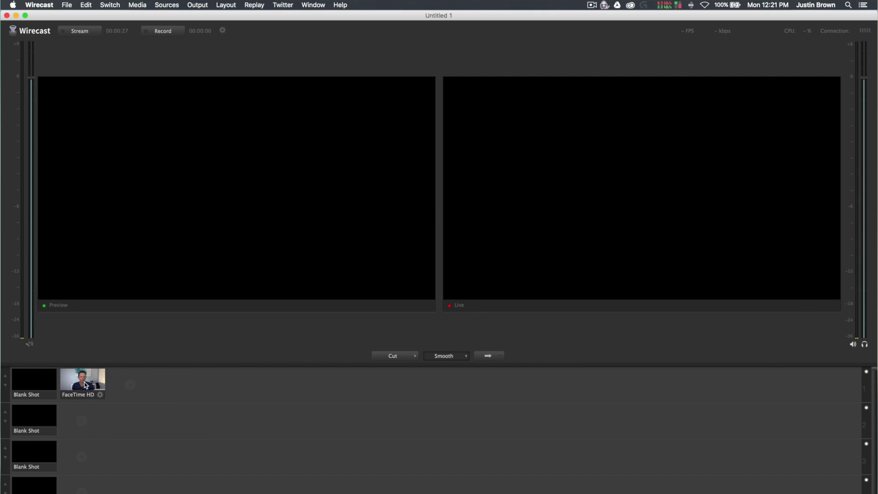
click(493, 358)
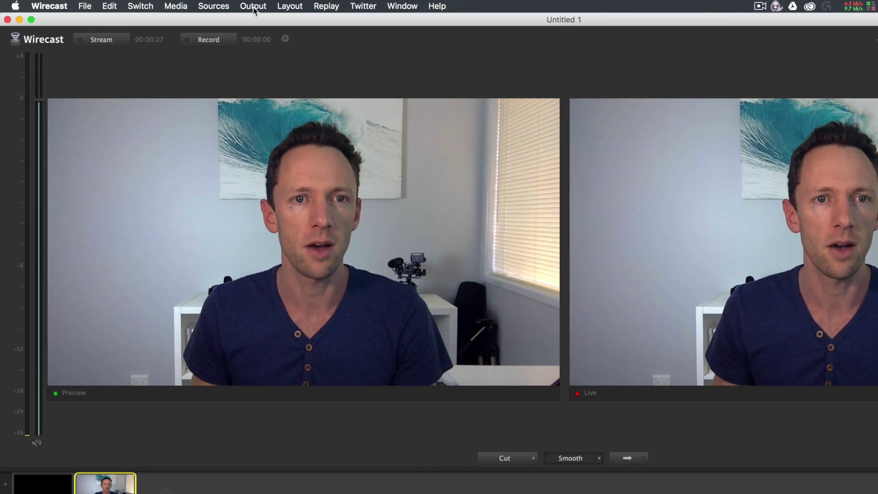
Create a Facebook output in Output Settings named 'Facebook Stream Test'
click(198, 8)
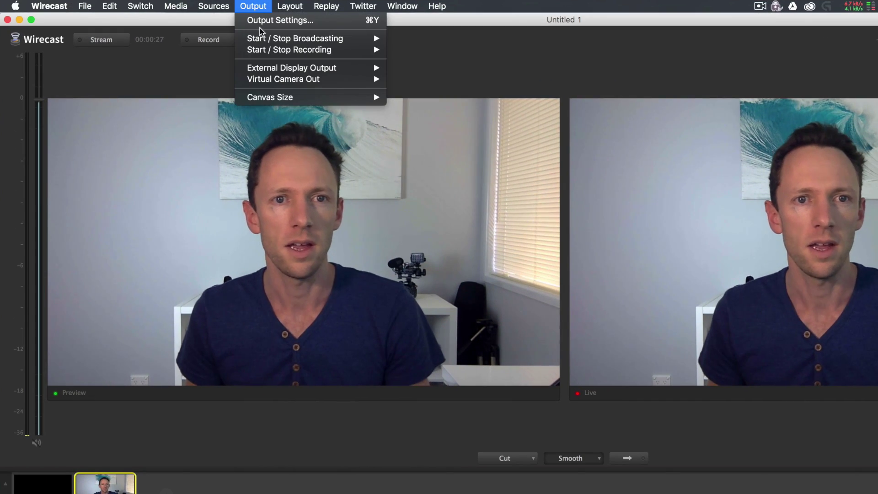
click(268, 20)
click(430, 85)
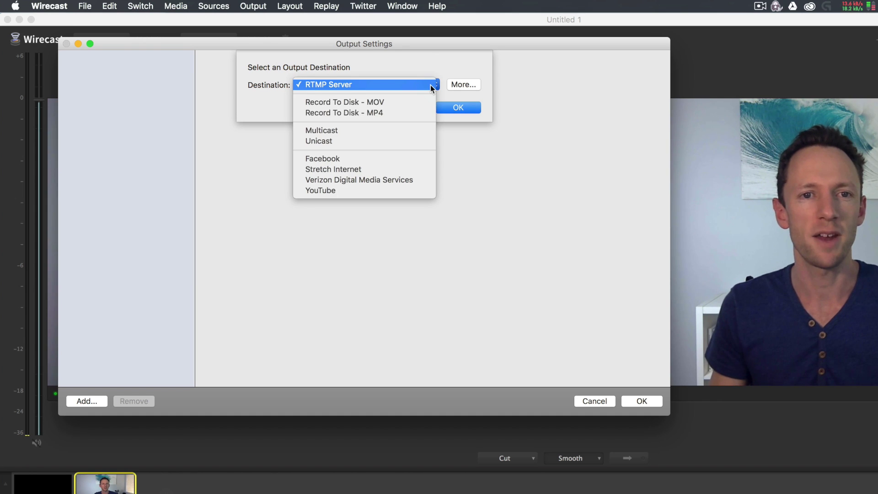
click(342, 159)
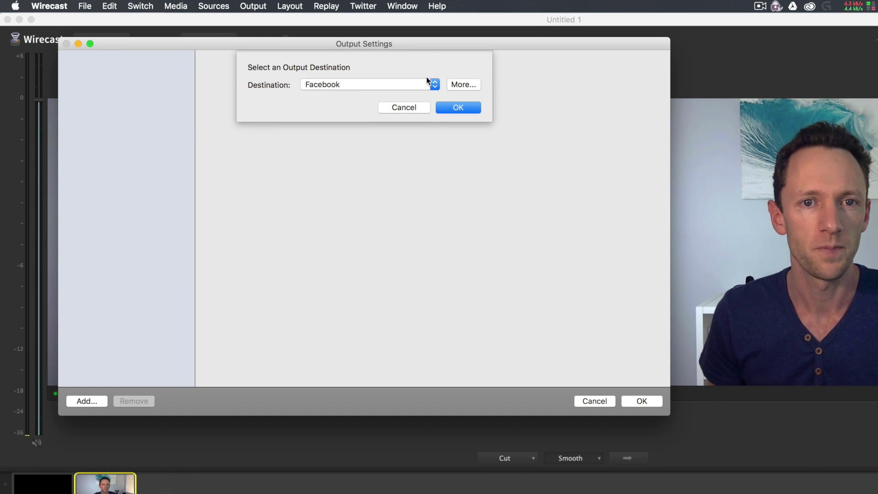
click(458, 107)
triple_click(501, 78)
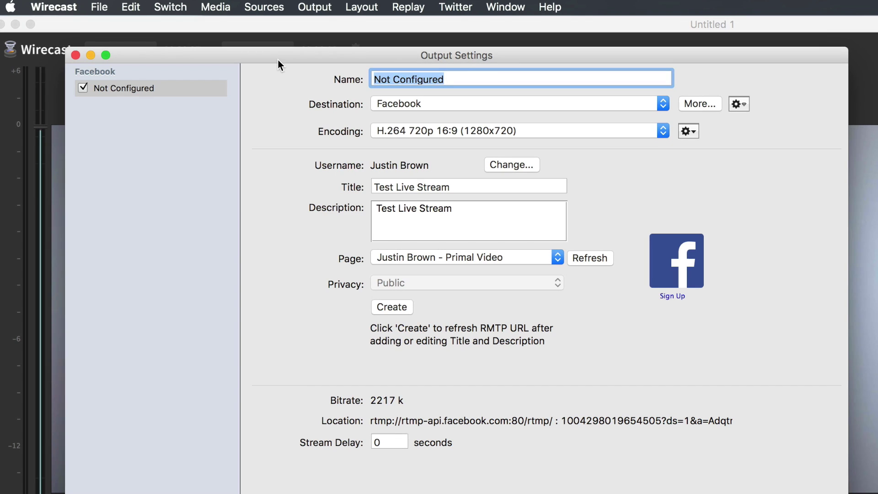
text(Facebook Stream Test)
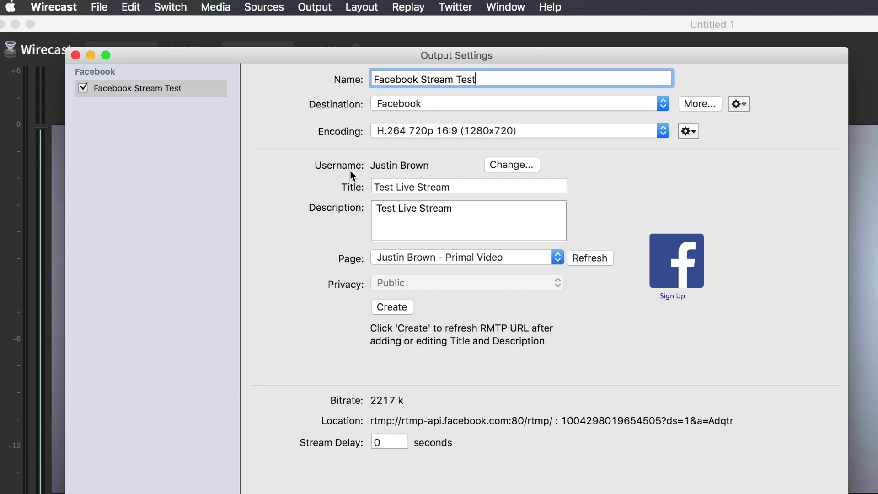
Sign in to Facebook, choose the Primal Video page, and generate a fresh stream URL
click(504, 164)
click(455, 259)
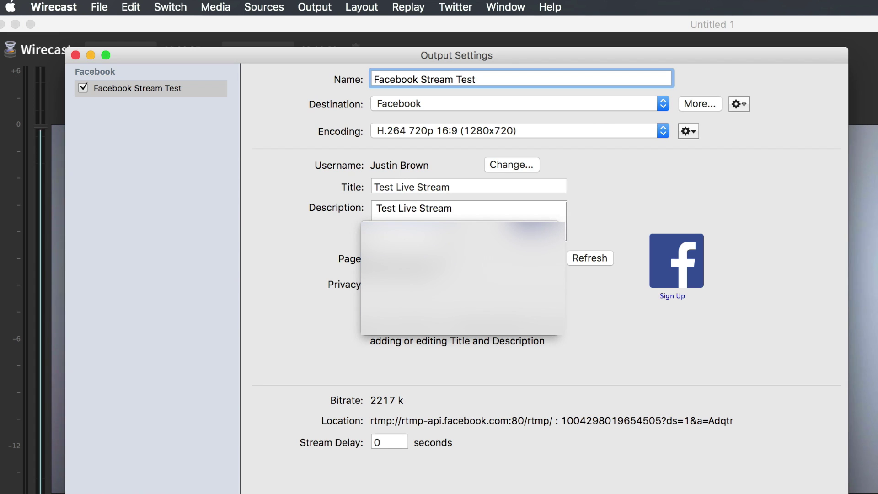
click(413, 299)
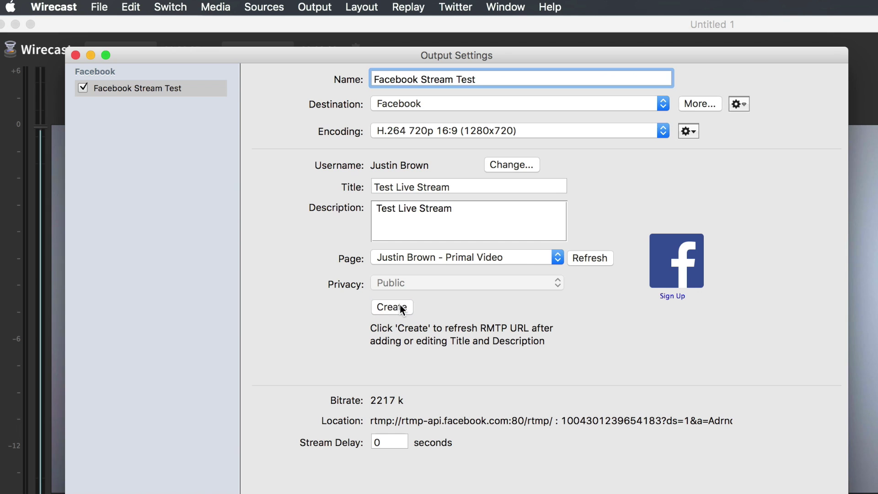
click(400, 307)
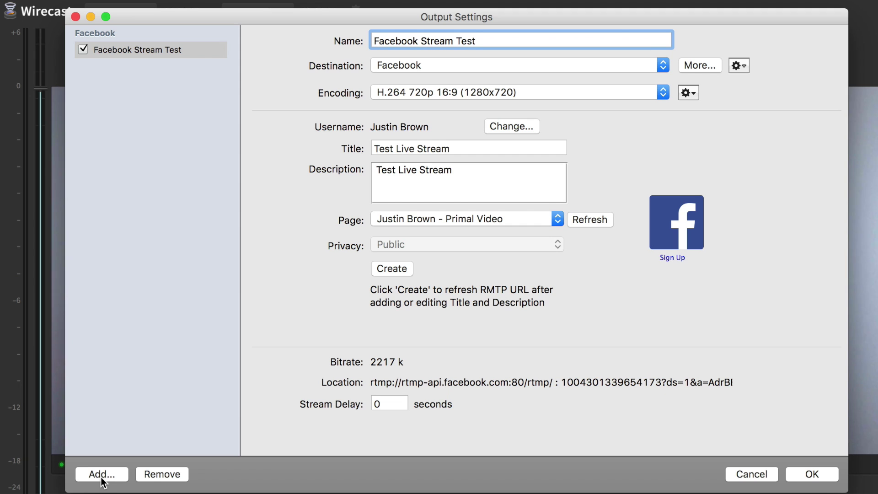
Add a second output with YouTube as the destination
click(102, 475)
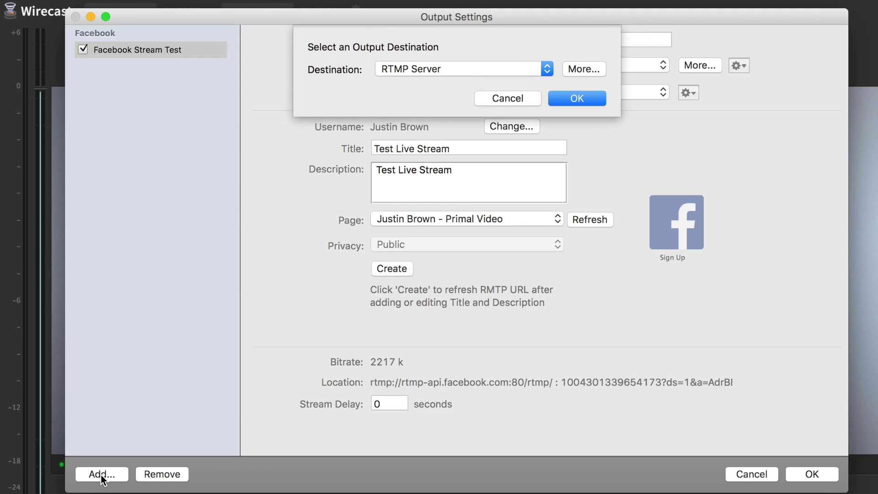
click(459, 70)
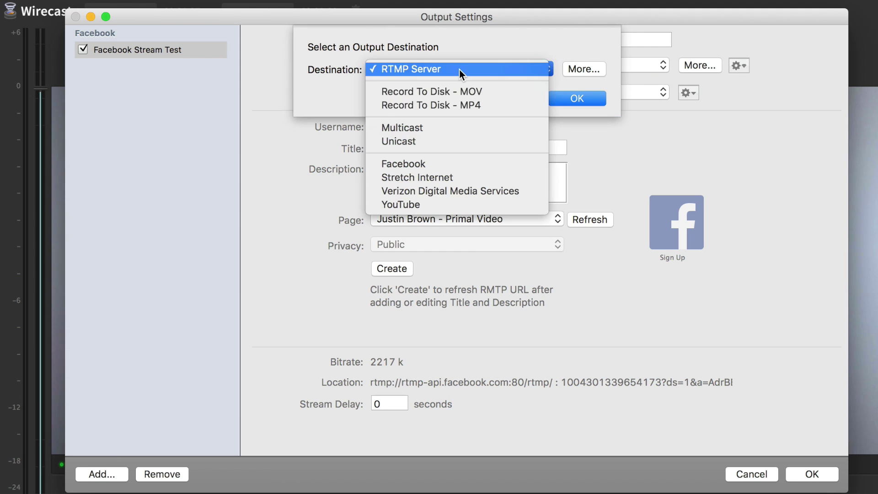
click(458, 210)
click(576, 98)
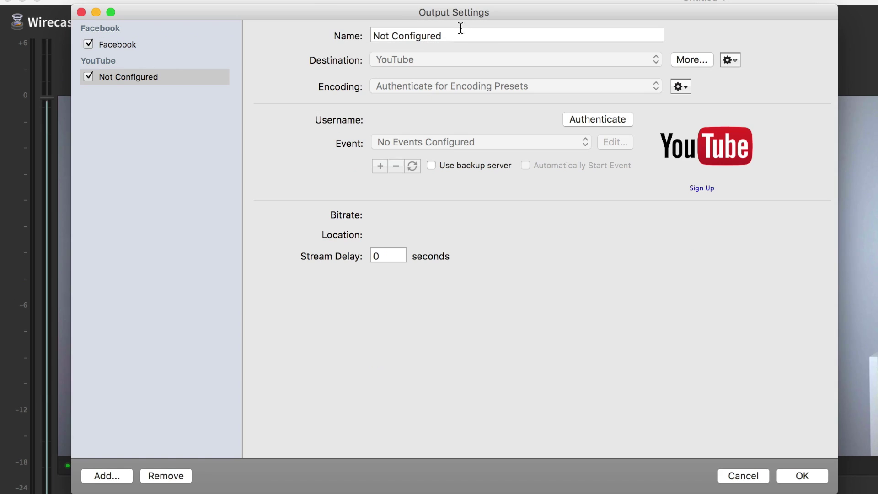
Authenticate the YouTube output with the Google account and allow Wirecast access
click(614, 121)
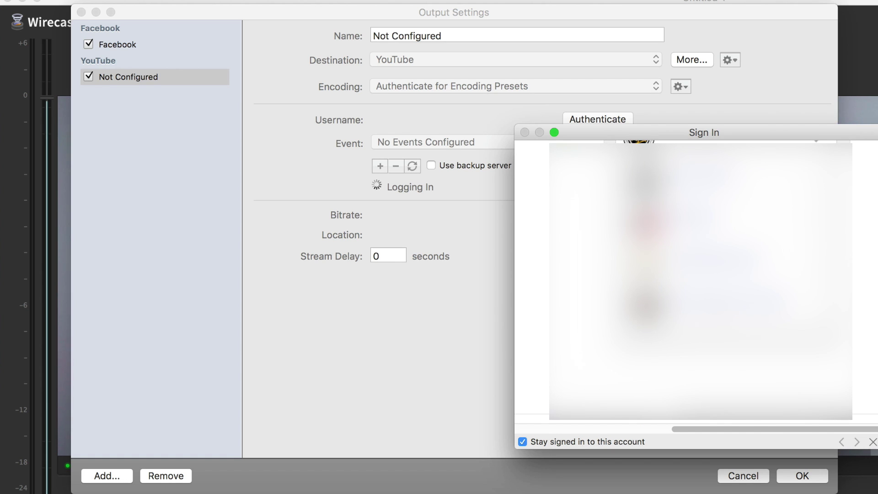
click(717, 314)
scroll(717, 314, down, 5)
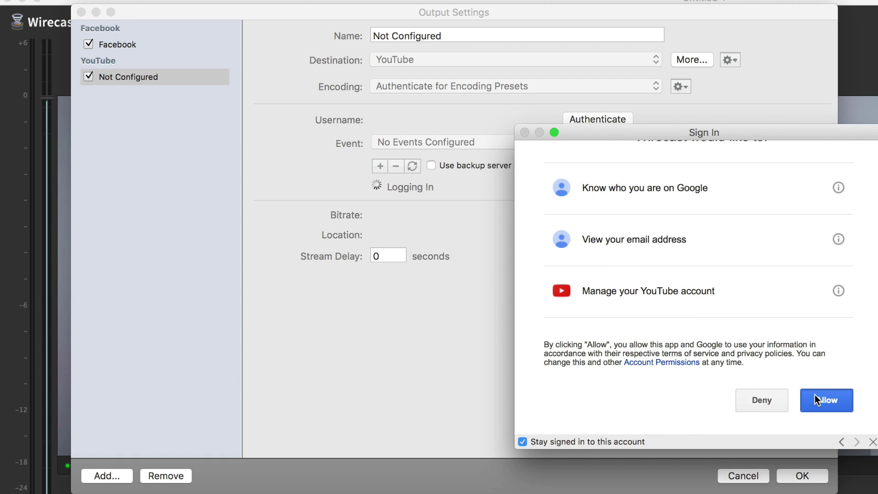
click(826, 400)
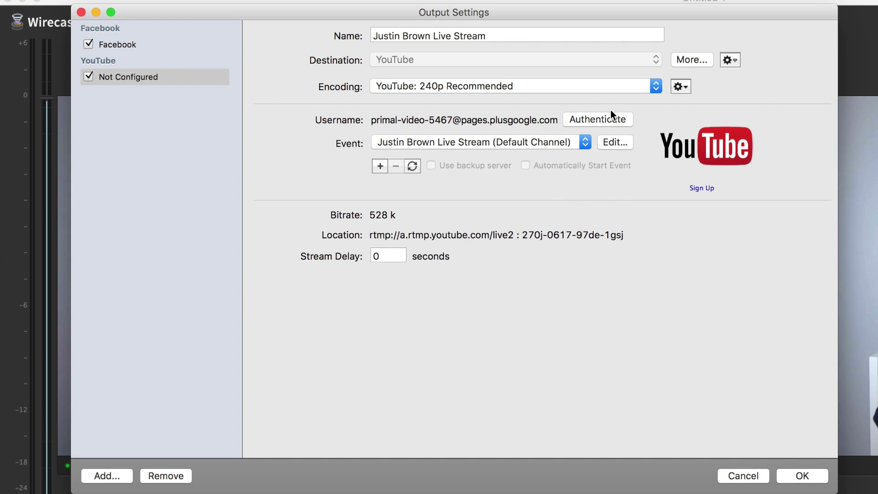
Keep the YouTube output on the Default Channel live stream event
click(558, 145)
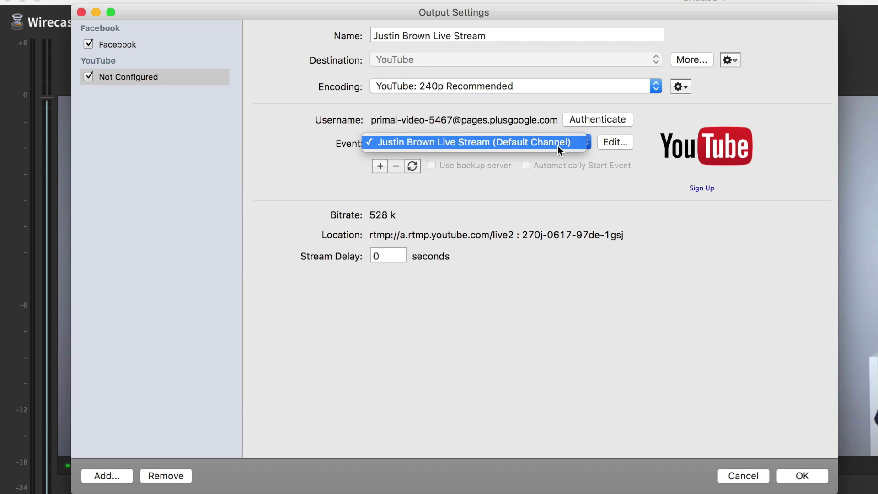
click(558, 145)
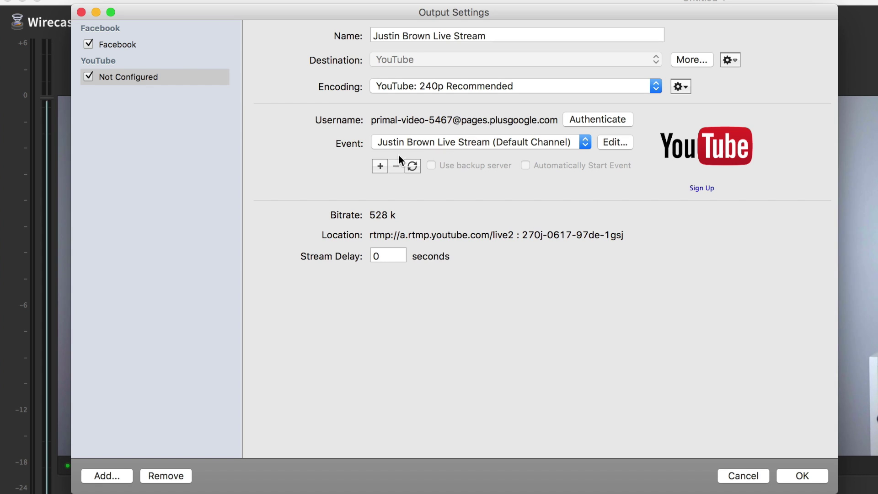
Discard the new Public YouTube event and set the YouTube encoding to 720p Recommended
click(379, 166)
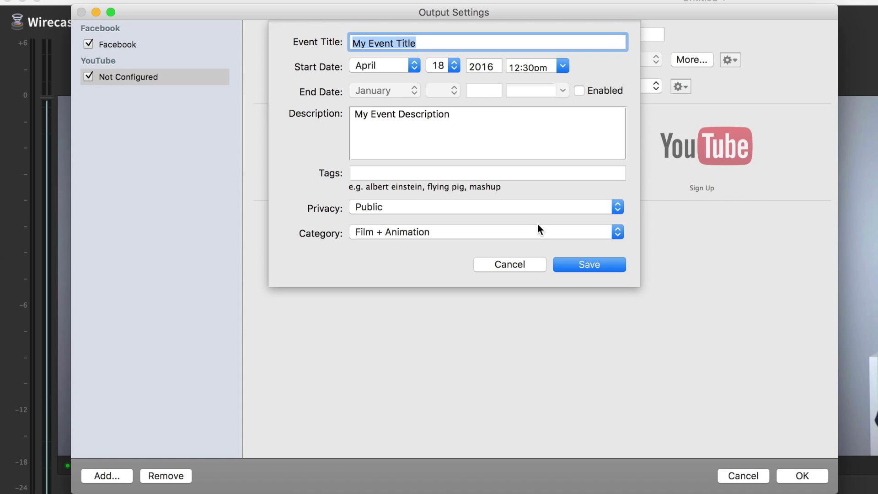
click(463, 204)
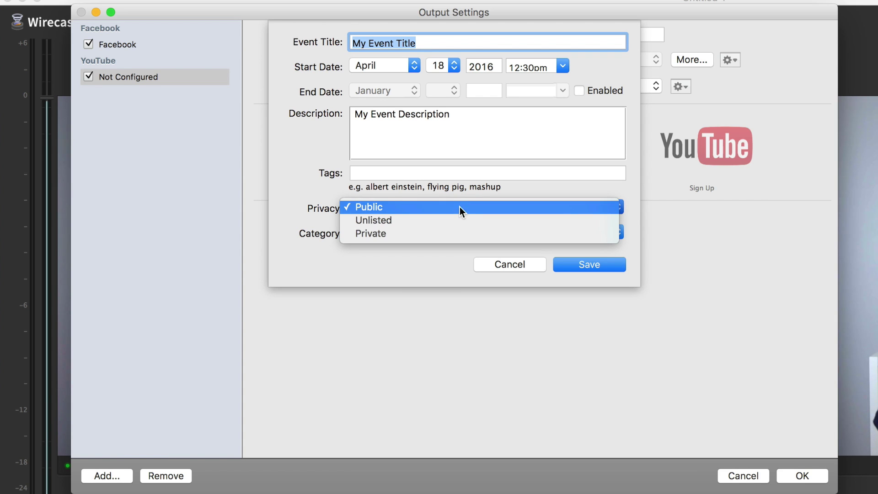
click(452, 260)
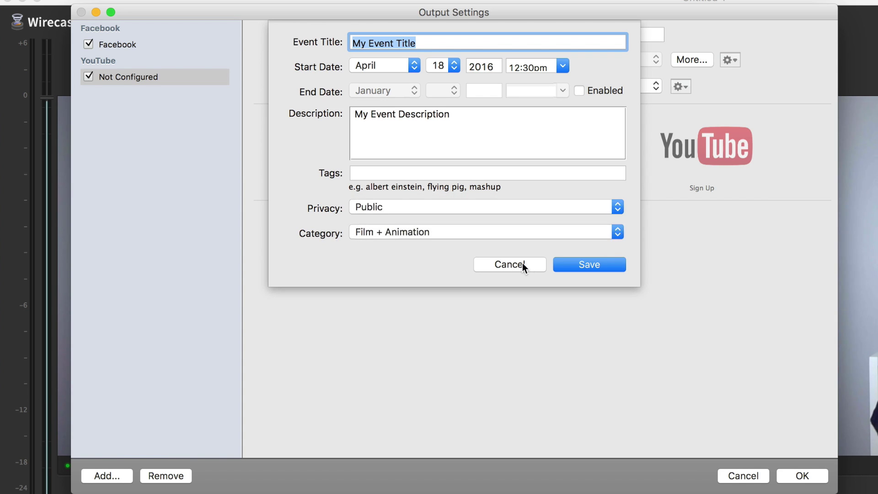
click(522, 263)
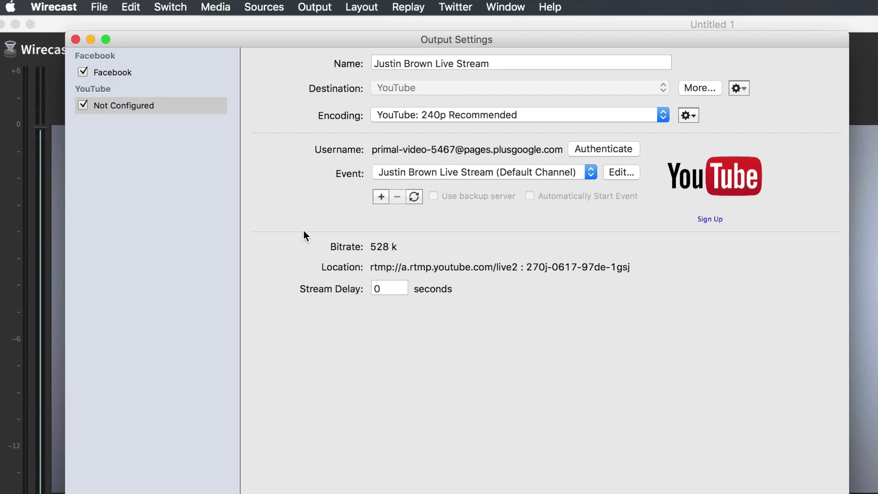
click(426, 114)
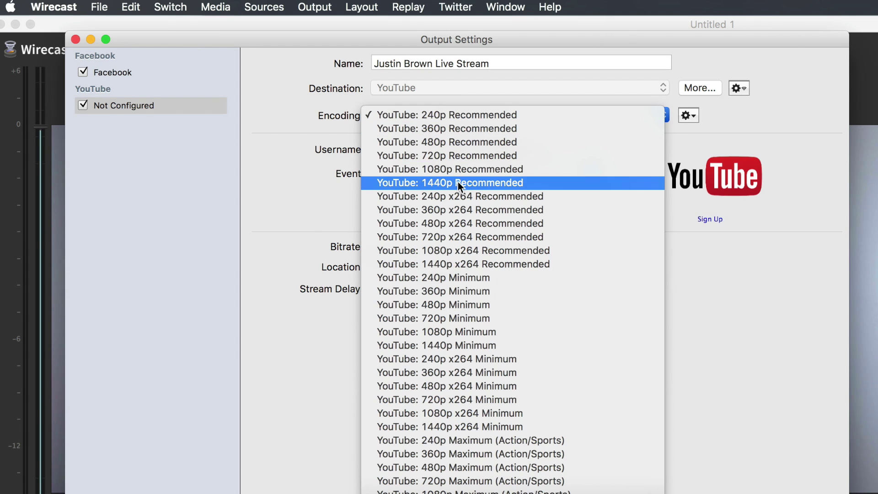
click(465, 155)
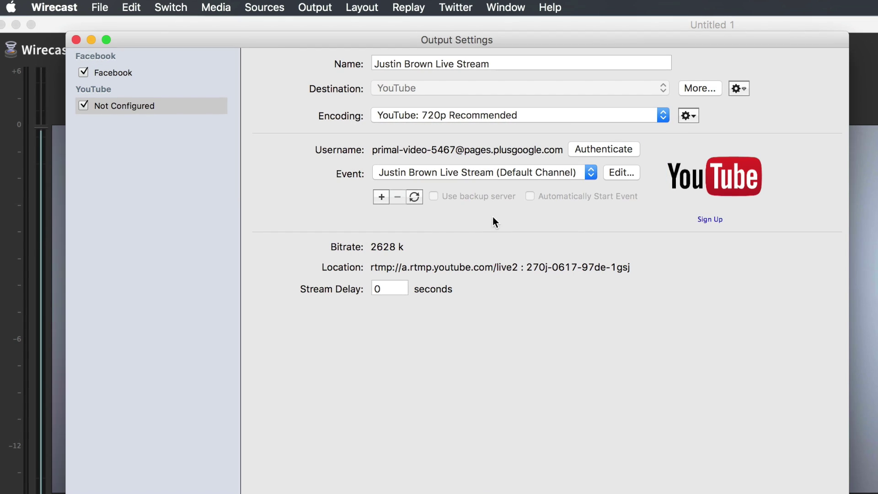